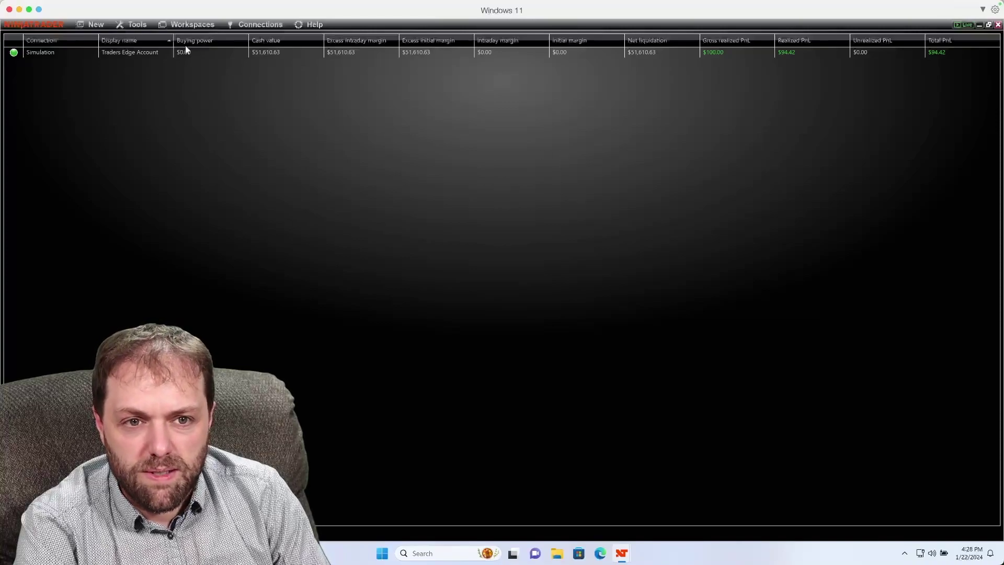
# Start a new chart from the New menu and look through the Instrument list without choosing one
pyautogui.click(95, 27)
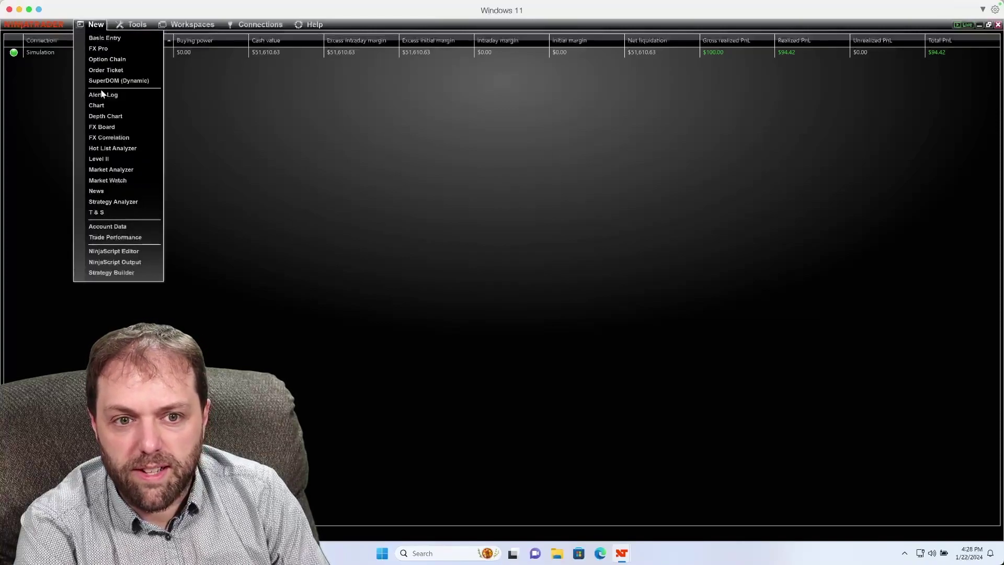
pyautogui.click(106, 108)
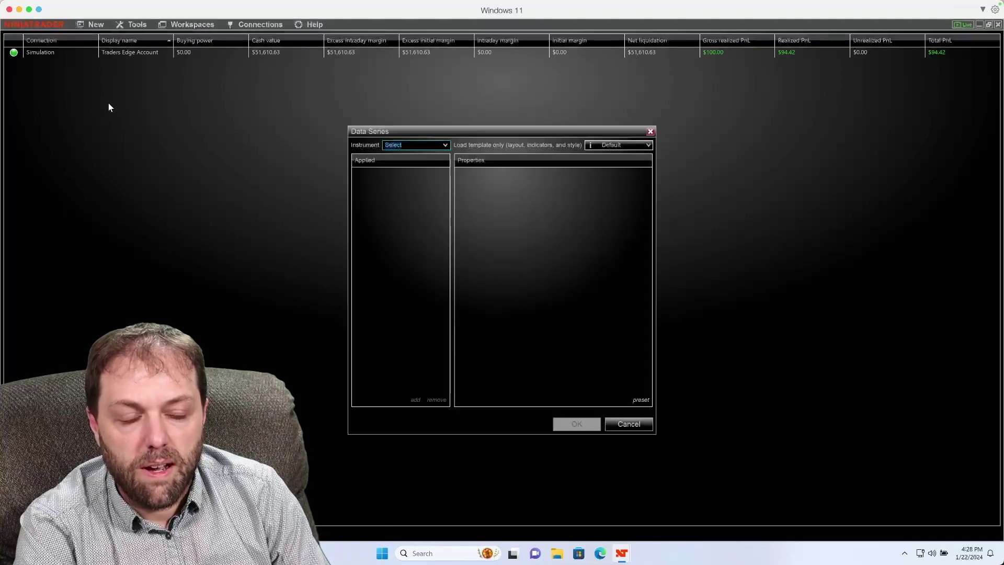
pyautogui.click(444, 145)
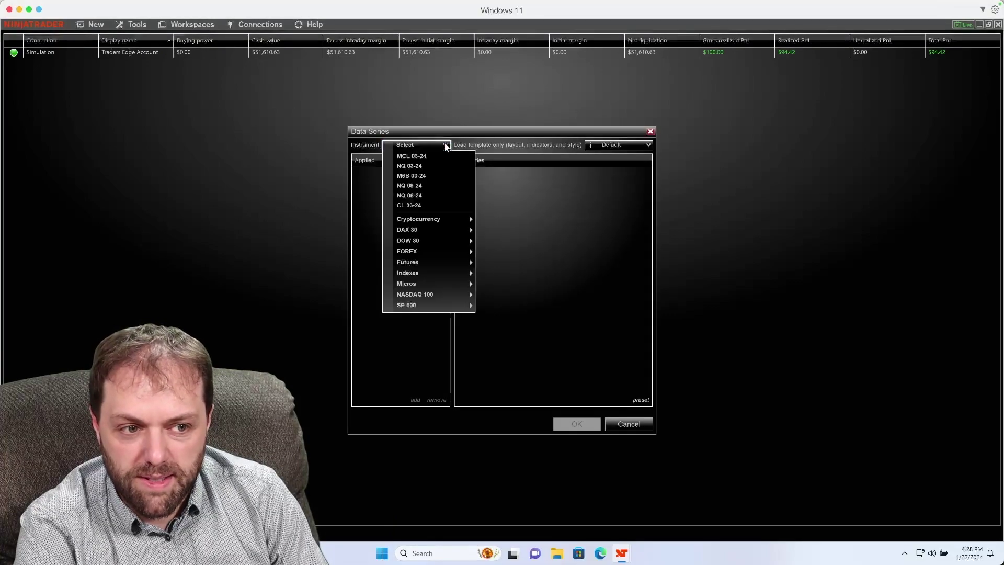
pyautogui.click(424, 166)
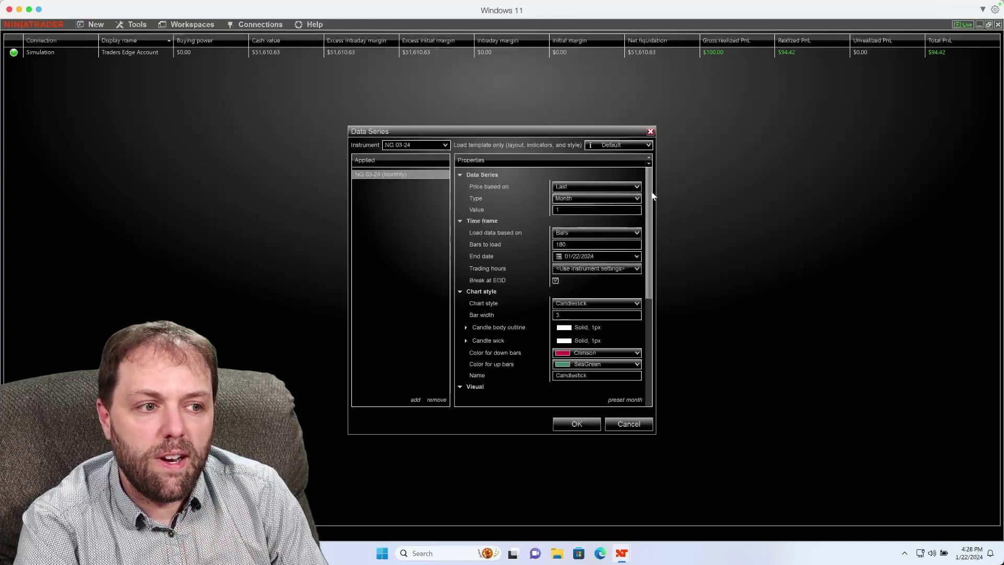
# Load NQ 03-24 and expand Candle body outline to show white, solid, 1px
pyautogui.moveTo(650, 194); pyautogui.dragTo(652, 245)
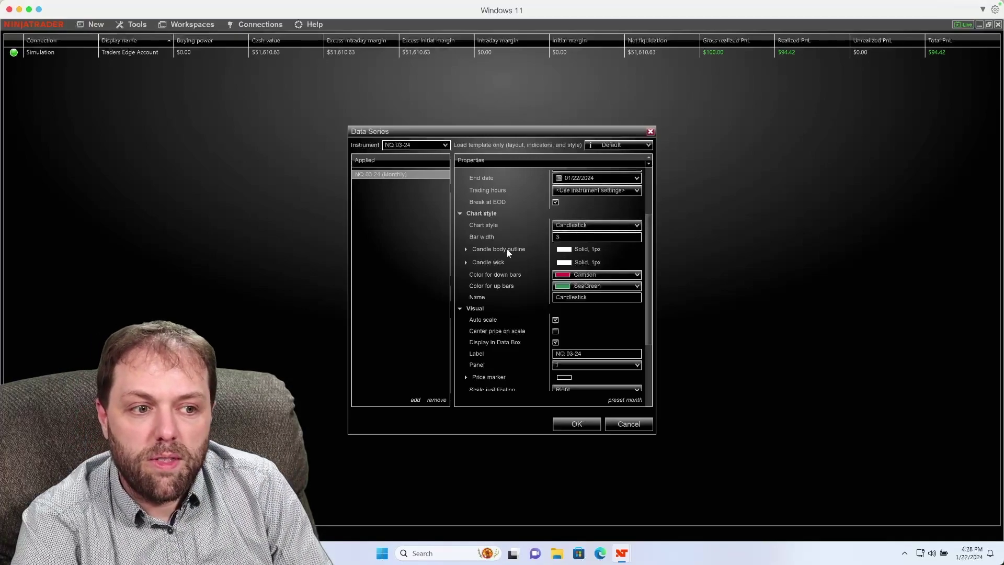
pyautogui.click(466, 249)
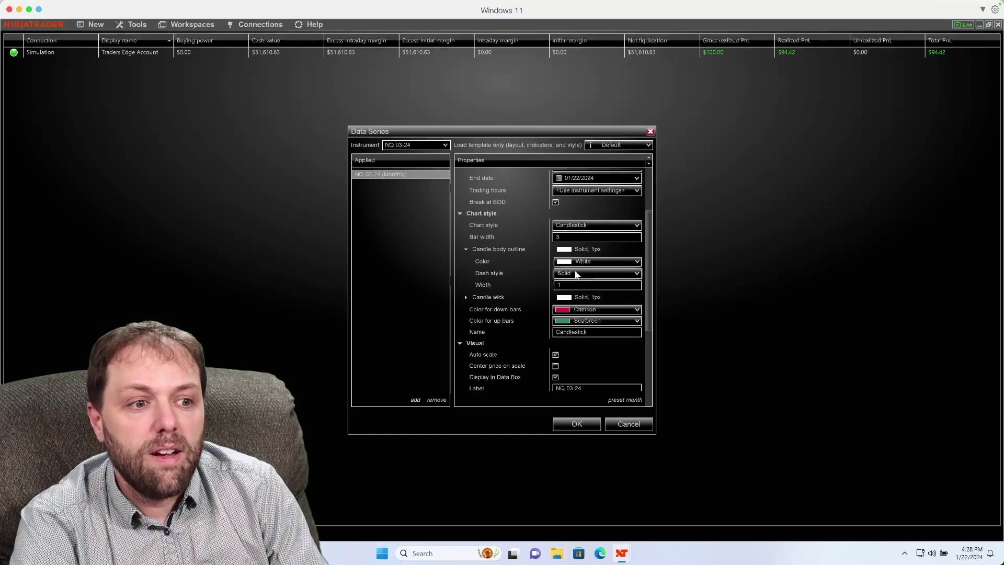
# Expand the Candle wick settings and make down bars Purple and up bars Yellow
pyautogui.click(467, 298)
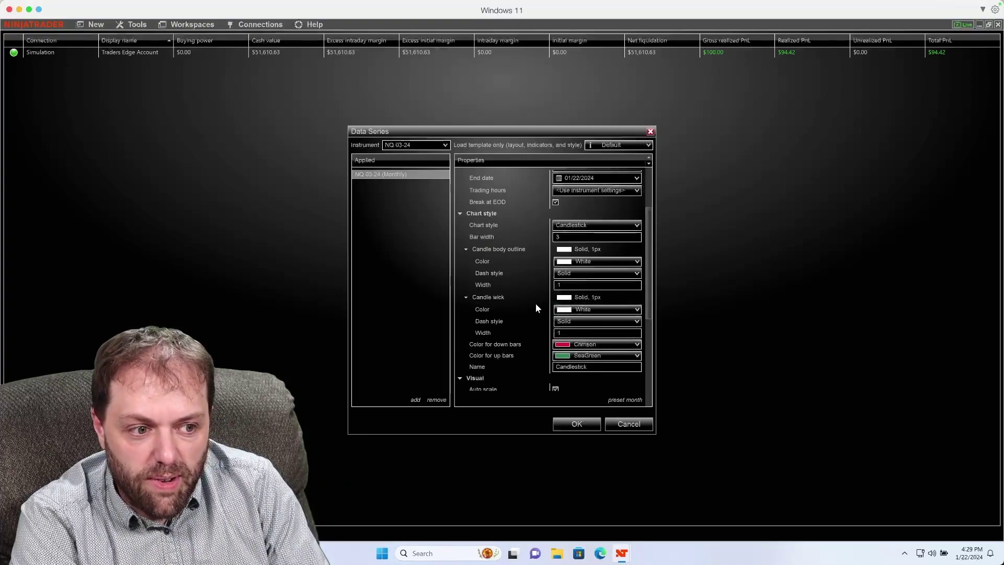
pyautogui.scroll(-5, 513, 312)
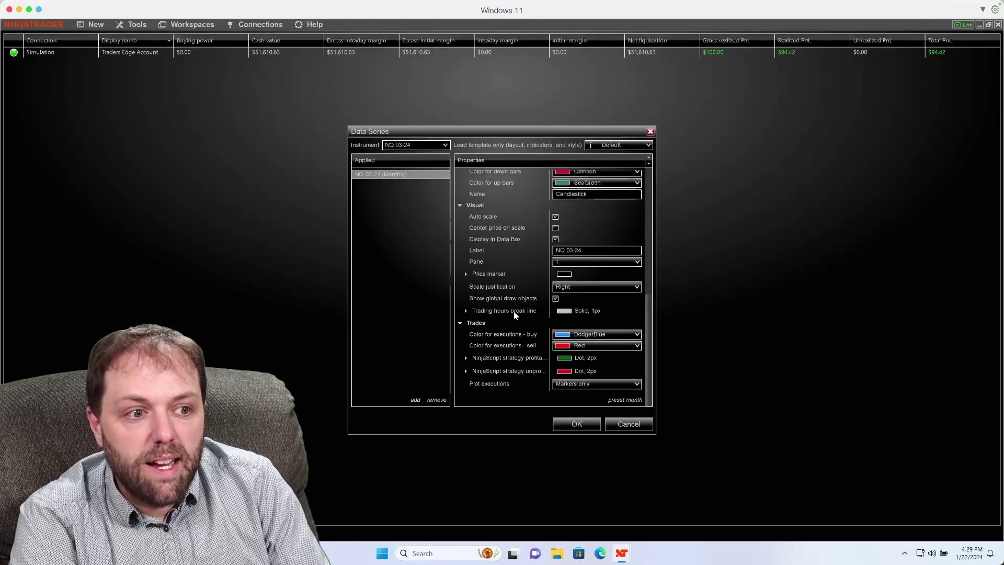
pyautogui.scroll(4, 514, 312)
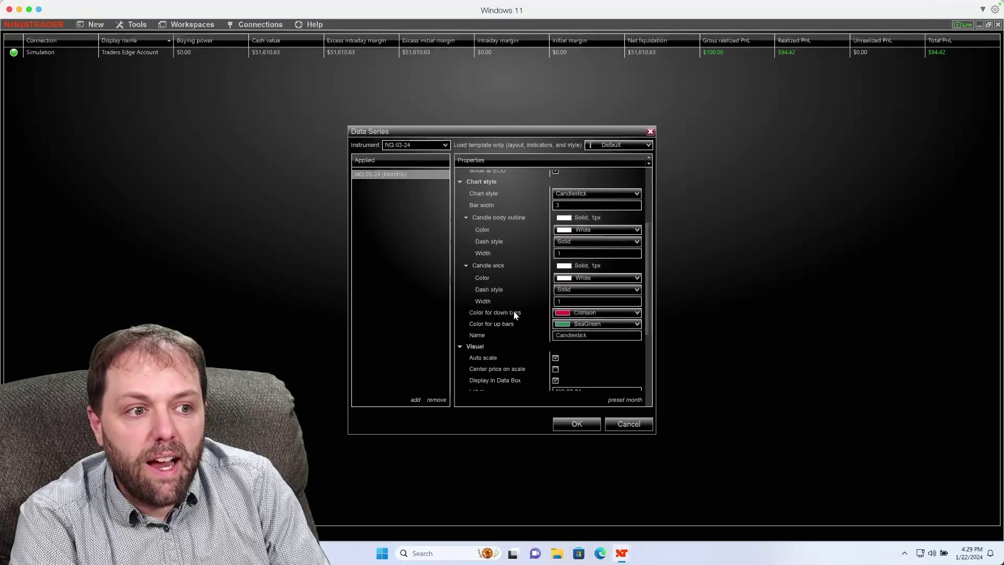
pyautogui.click(637, 313)
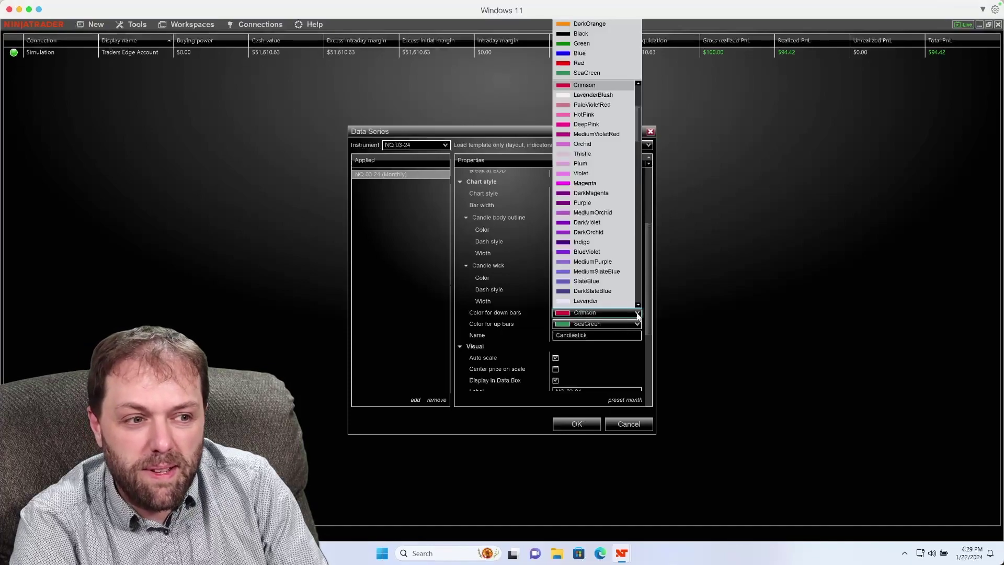
pyautogui.click(588, 203)
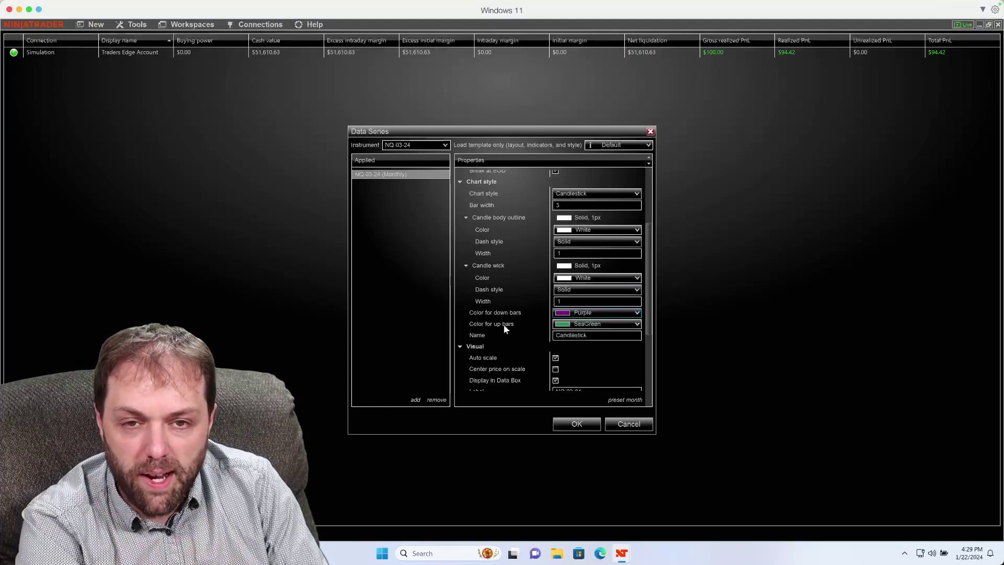
pyautogui.click(636, 325)
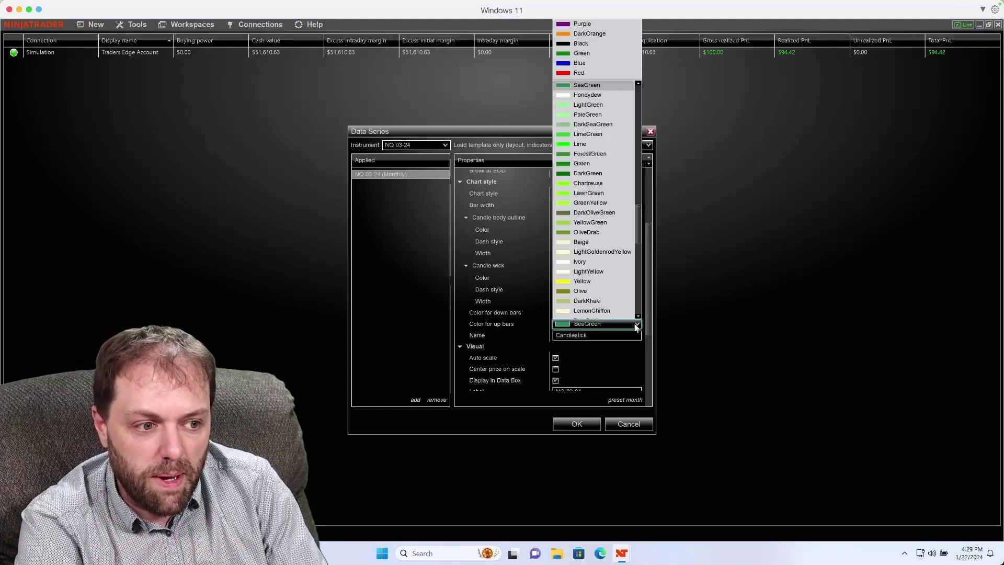
pyautogui.scroll(-1, 617, 263)
pyautogui.click(599, 273)
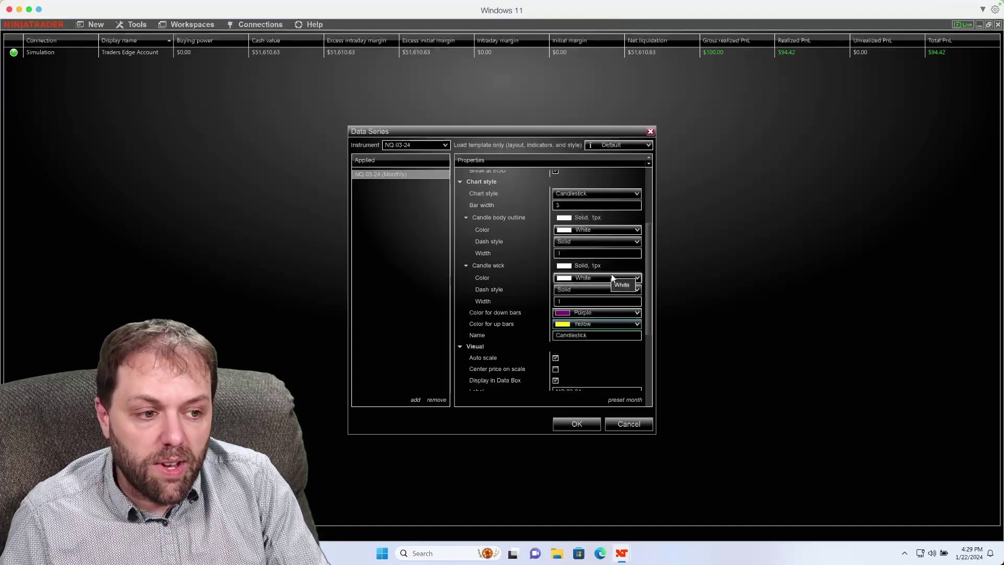
# Create the chart, maximize its window, and zoom the time axis to roughly 2020–2024
pyautogui.click(591, 425)
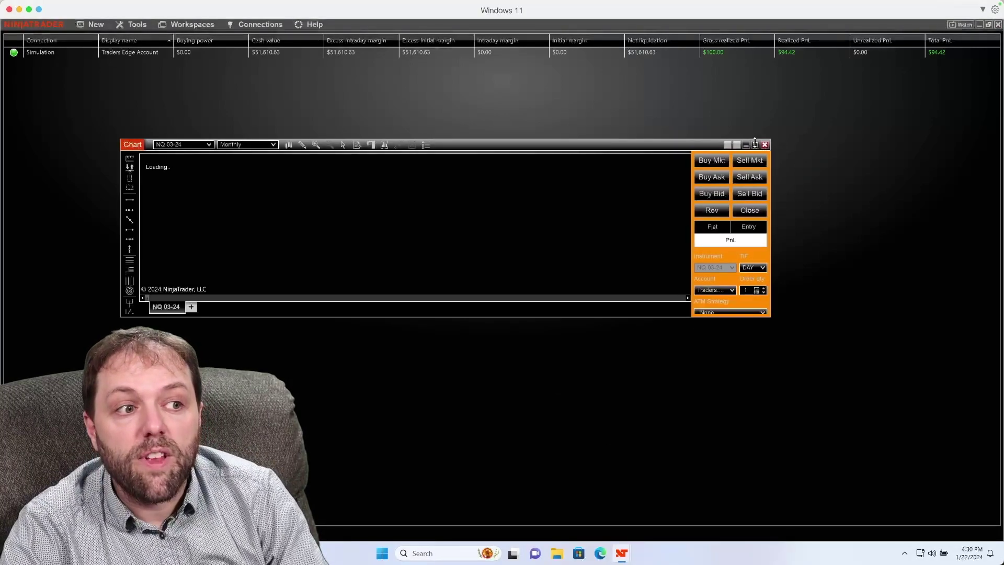
pyautogui.click(756, 145)
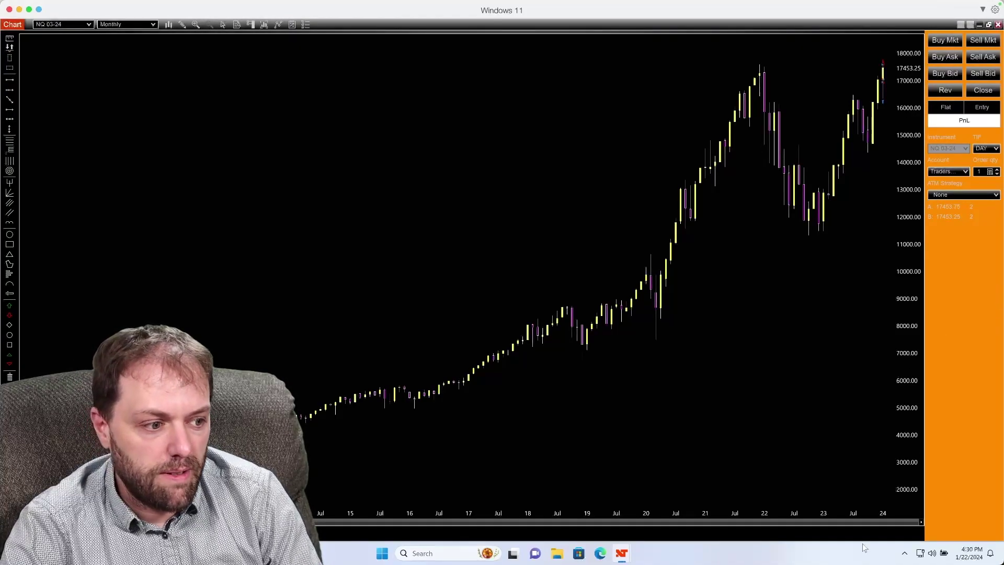
pyautogui.moveTo(860, 517); pyautogui.dragTo(367, 514)
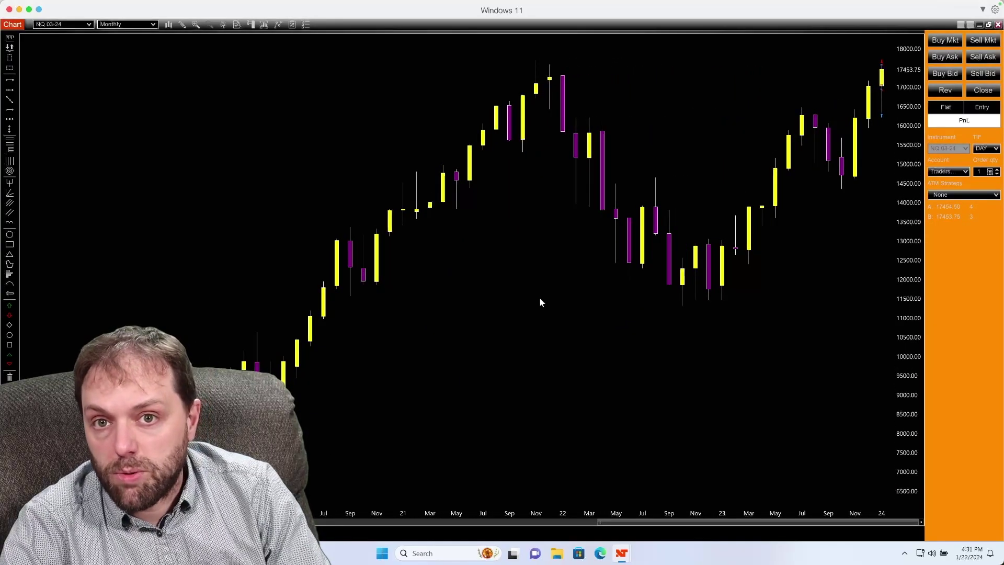
# Reopen Data Series from the chart menu and change the down bar colour to RoyalBlue
pyautogui.rightClick(497, 296)
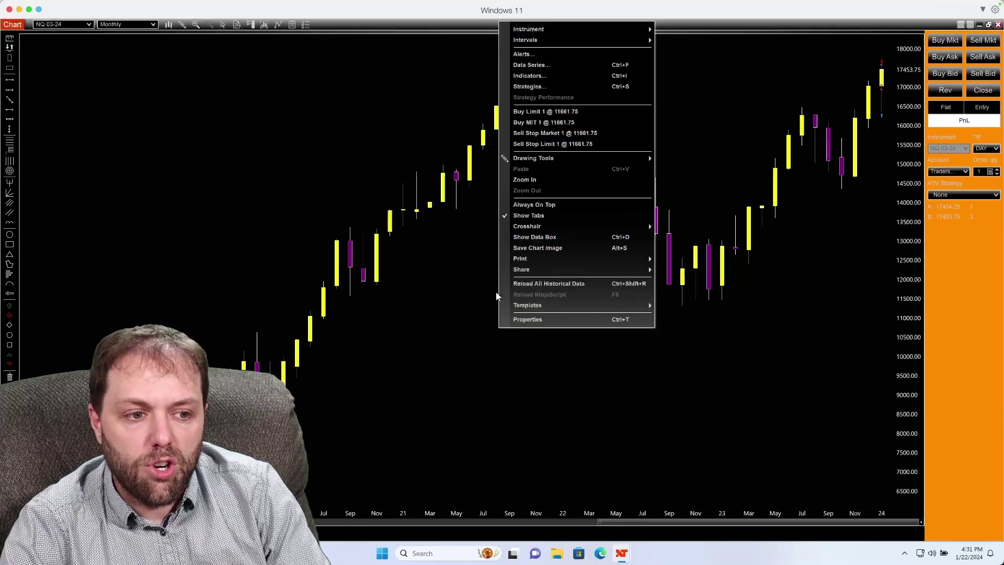
pyautogui.click(557, 63)
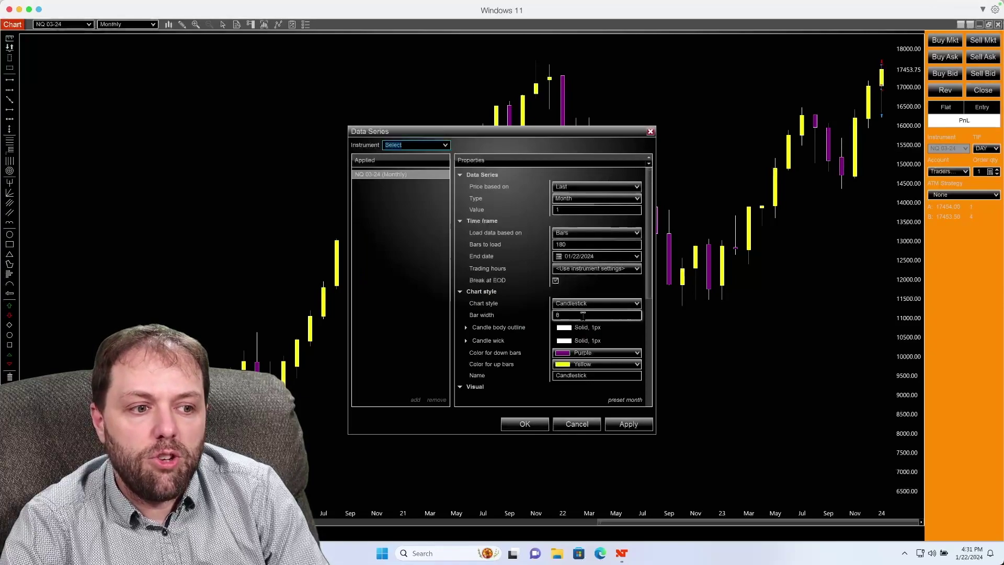
pyautogui.click(639, 357)
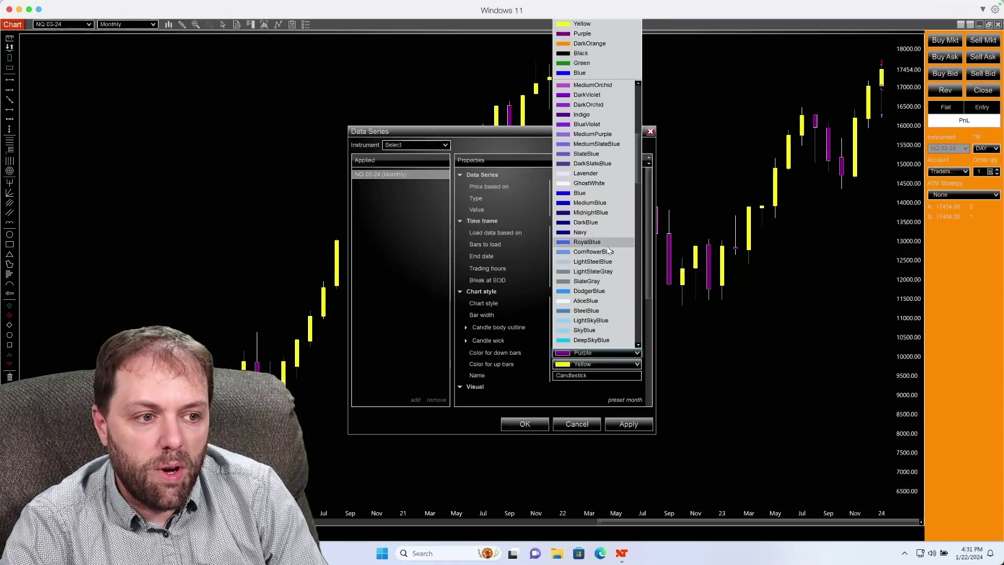
pyautogui.click(598, 242)
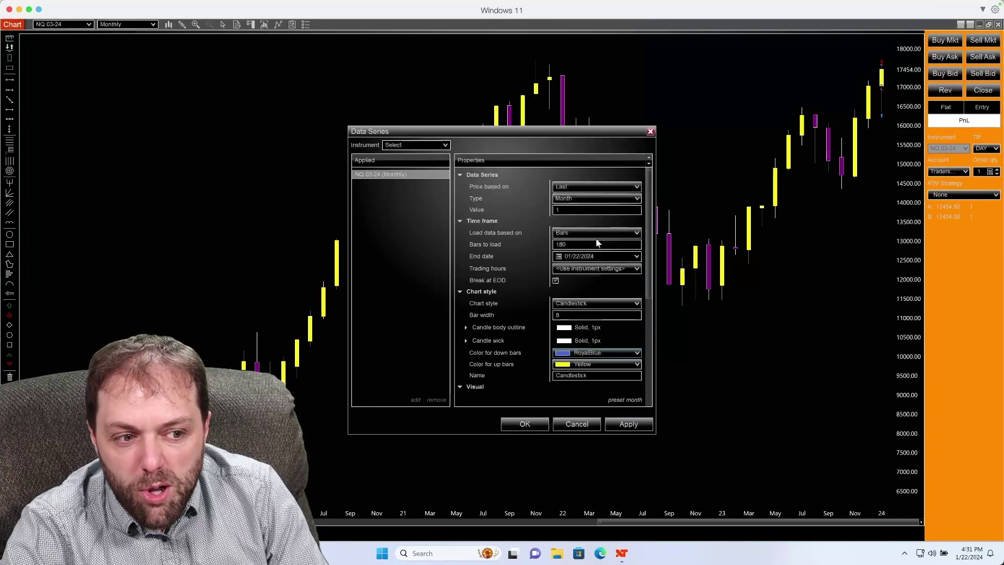
pyautogui.click(630, 424)
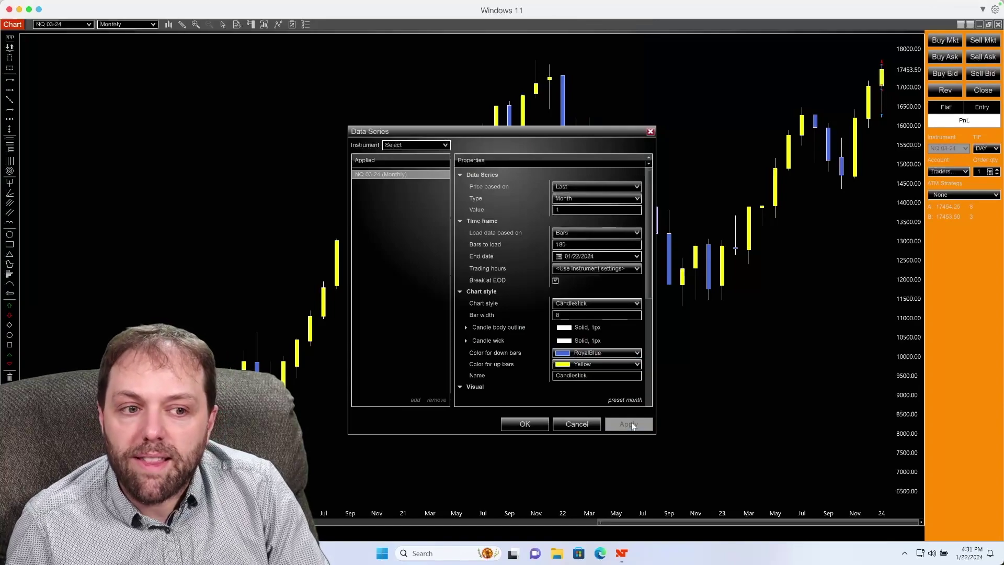
pyautogui.click(528, 424)
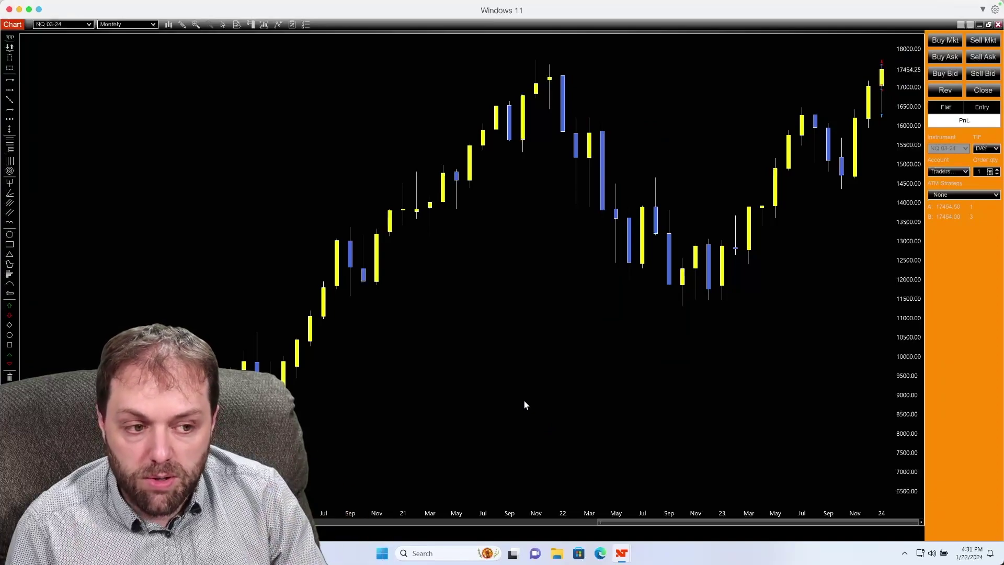
# Set Chart background to Silver in the chart's Properties and apply it
pyautogui.rightClick(470, 266)
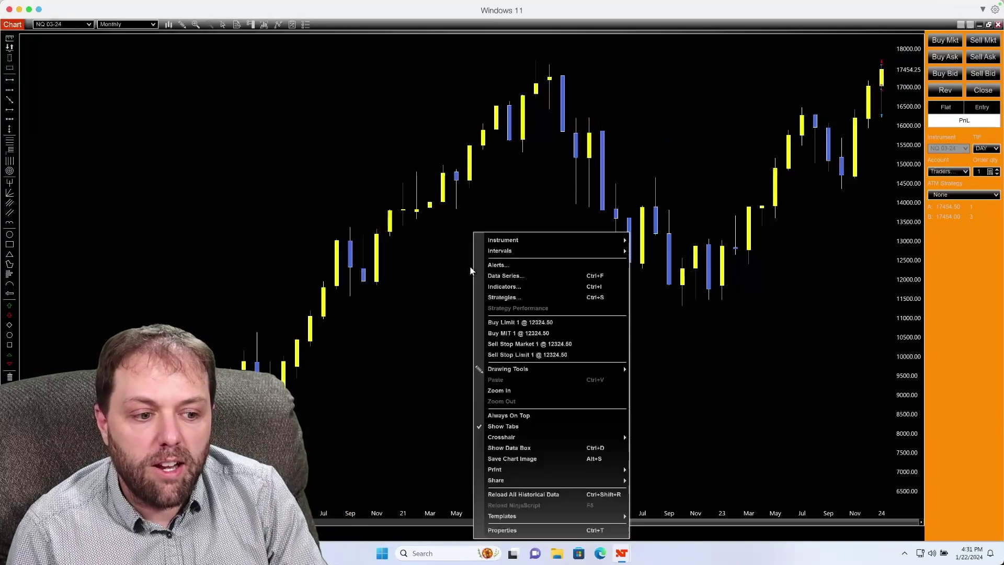
pyautogui.click(530, 528)
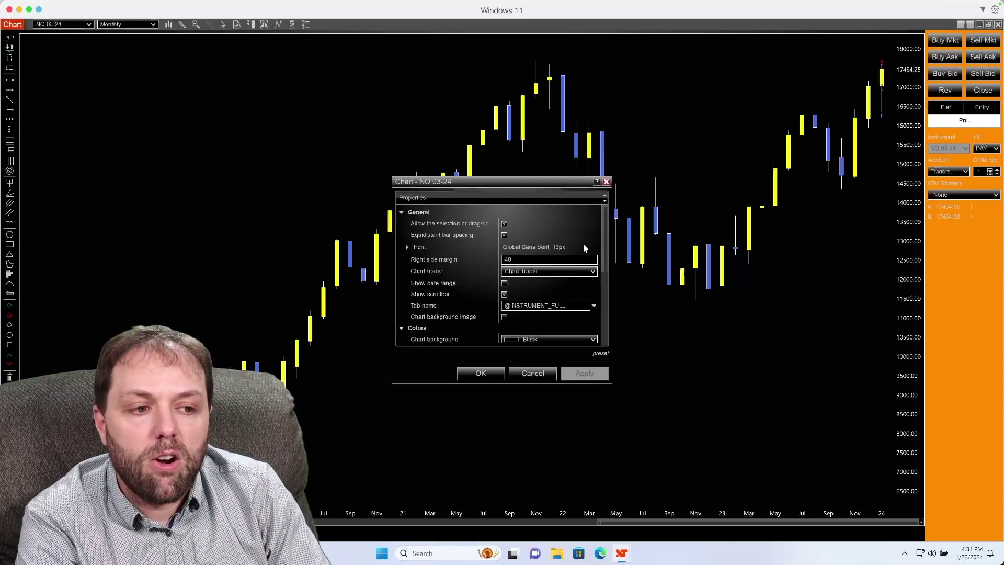
pyautogui.moveTo(605, 240); pyautogui.dragTo(605, 271)
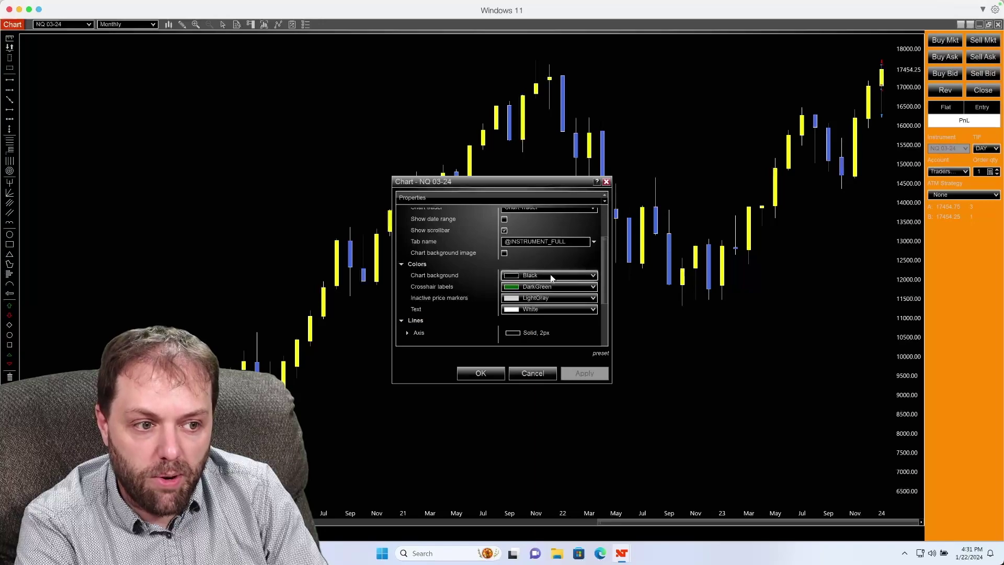
pyautogui.click(593, 276)
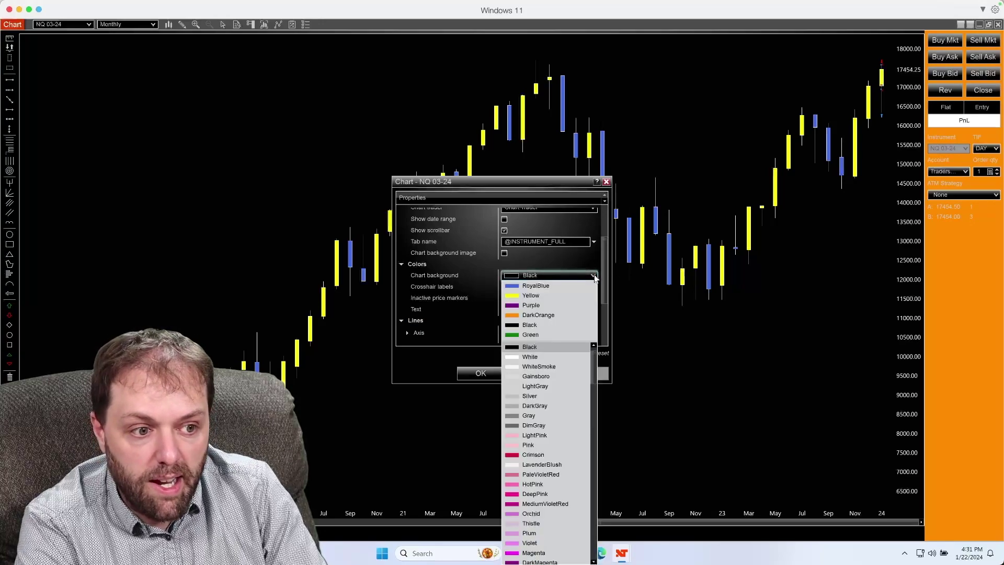
pyautogui.click(548, 395)
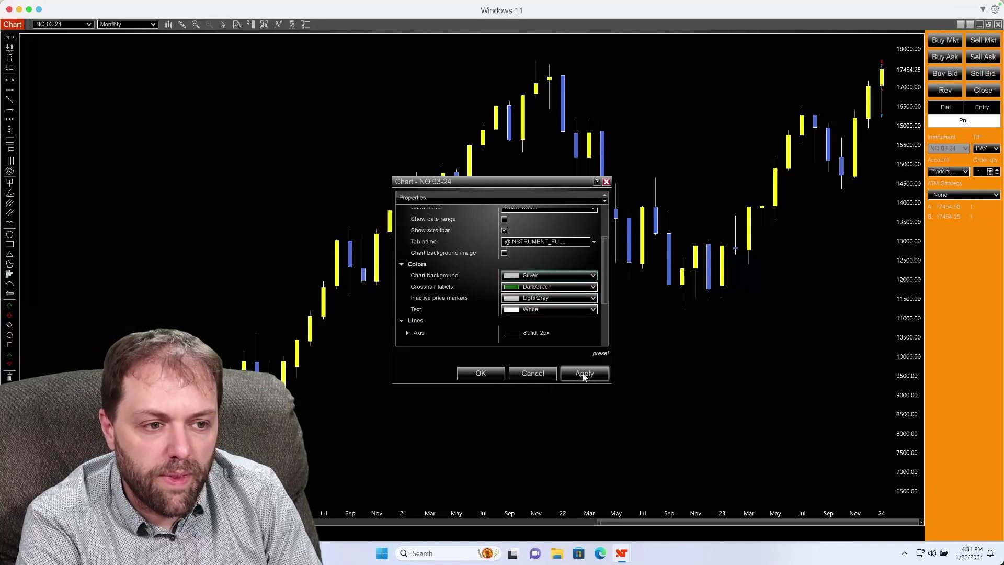
pyautogui.click(585, 373)
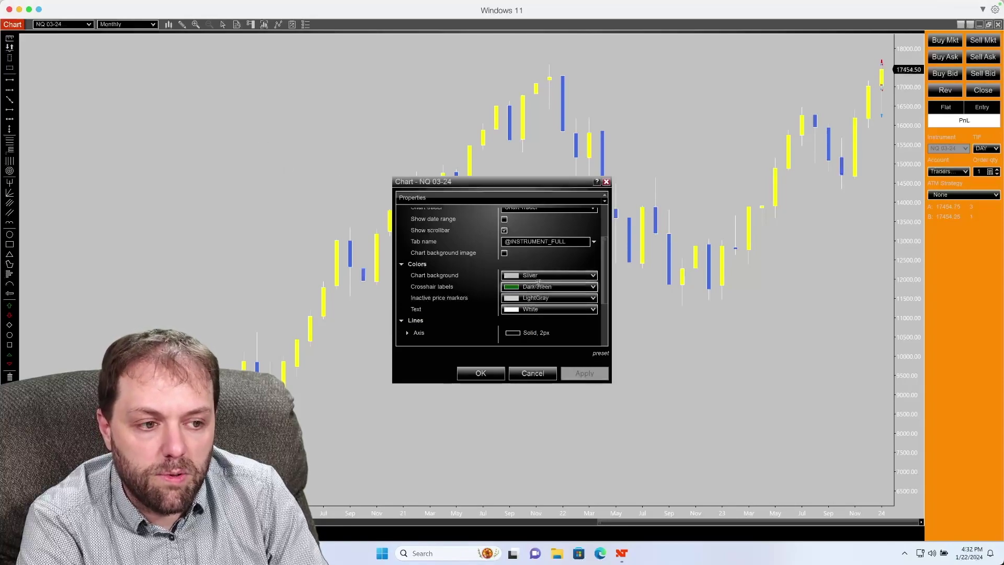
# Set Crosshair labels to Beige and Text to Magenta, then apply the changes
pyautogui.click(593, 287)
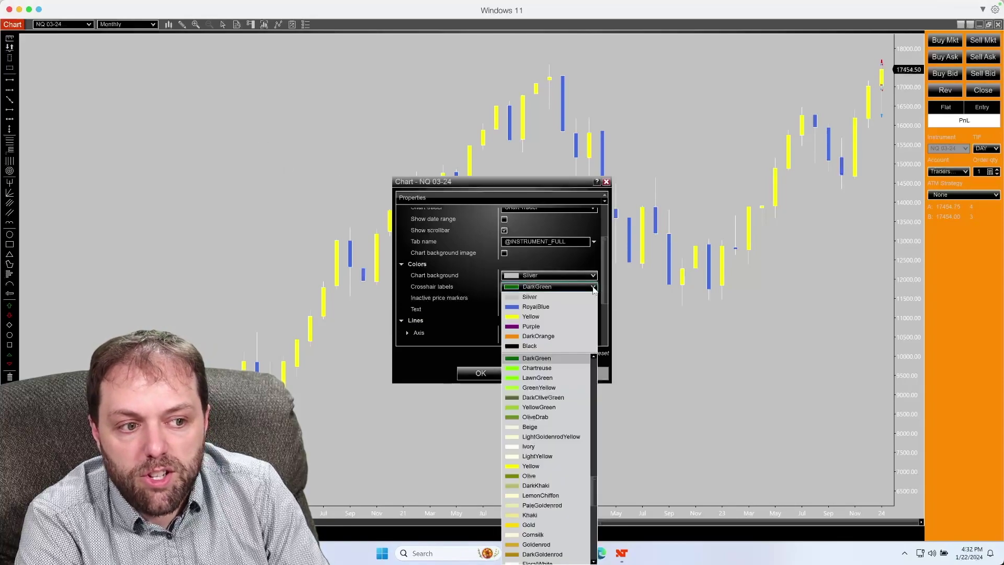
pyautogui.click(541, 426)
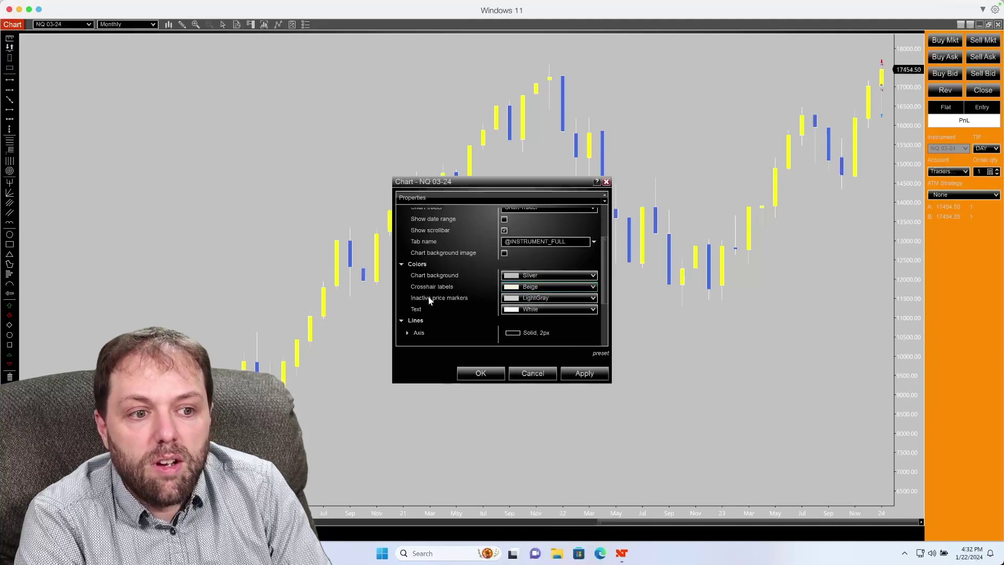
pyautogui.click(593, 309)
pyautogui.scroll(-2, 544, 287)
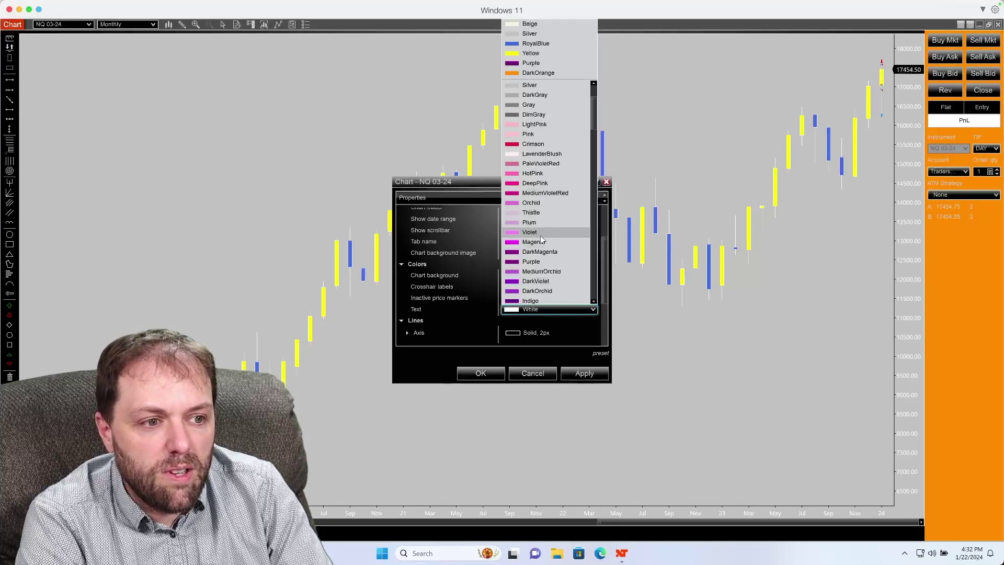
pyautogui.click(542, 243)
pyautogui.click(593, 375)
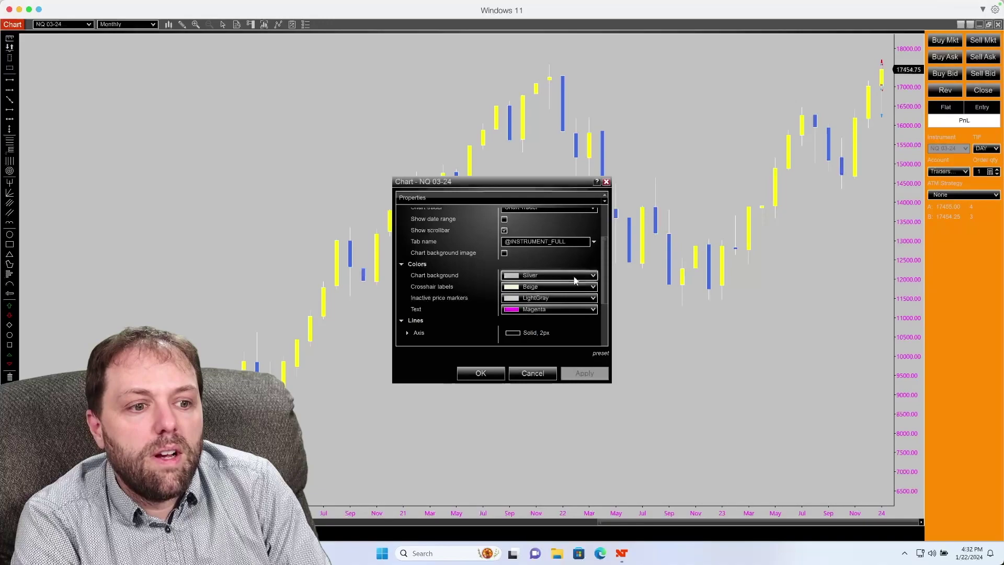
pyautogui.moveTo(604, 268); pyautogui.dragTo(604, 301)
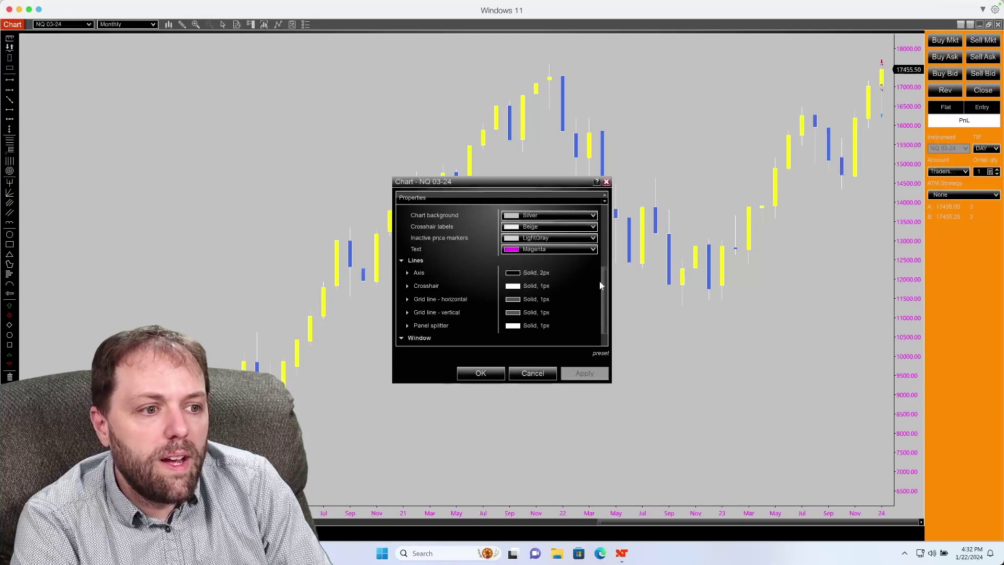
# Review the remaining chart properties and confirm them with OK
pyautogui.moveTo(603, 286); pyautogui.dragTo(601, 302)
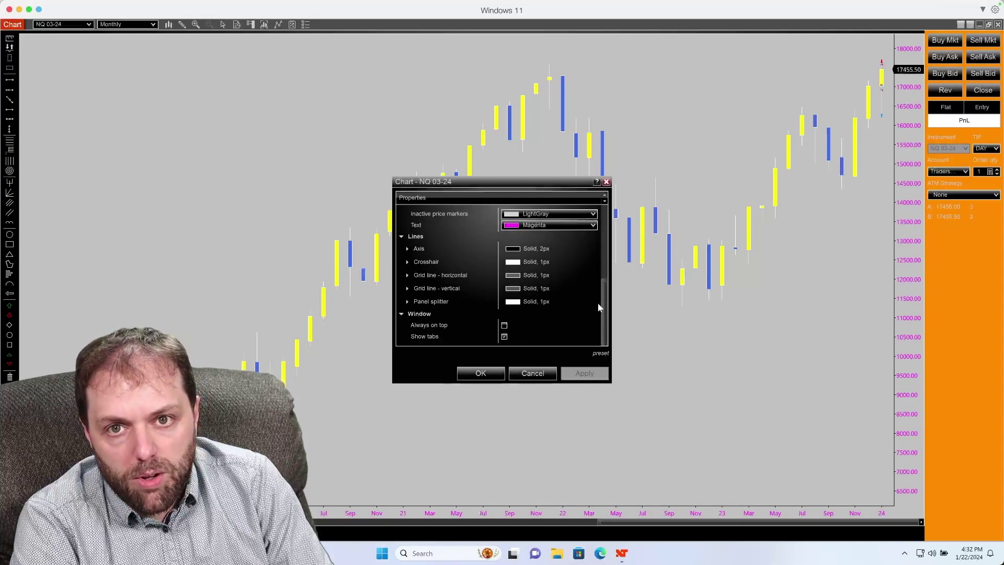
pyautogui.moveTo(601, 355)
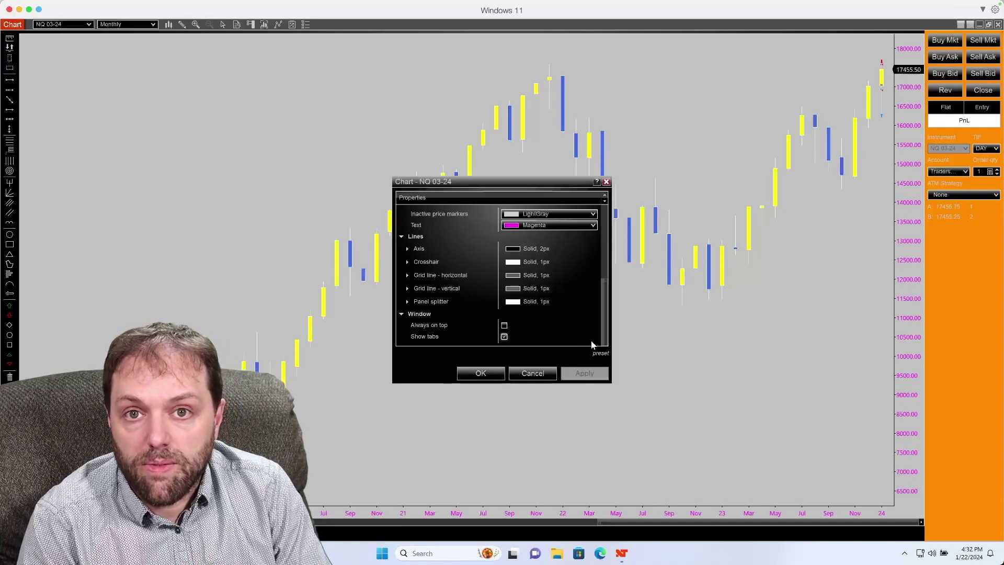
pyautogui.click(490, 375)
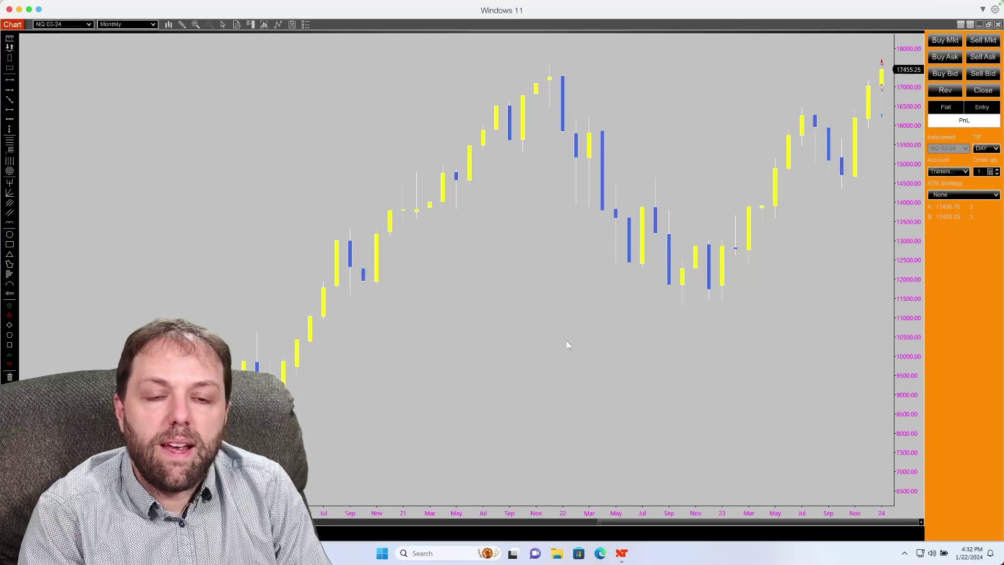